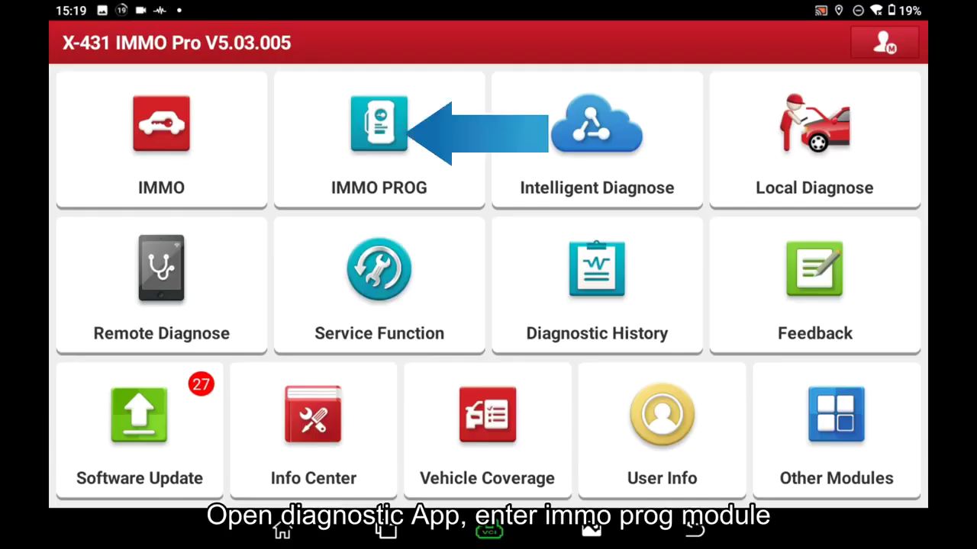
# Enter IMMO PROG, accept the version and connection notices, and open the Engine ECU category.
pyautogui.click(379, 139)
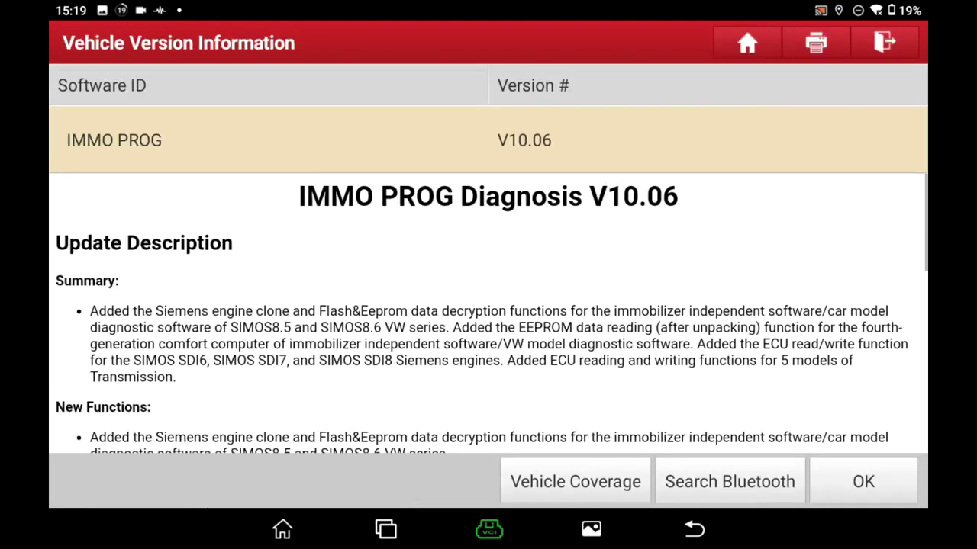
pyautogui.click(863, 481)
pyautogui.click(863, 481)
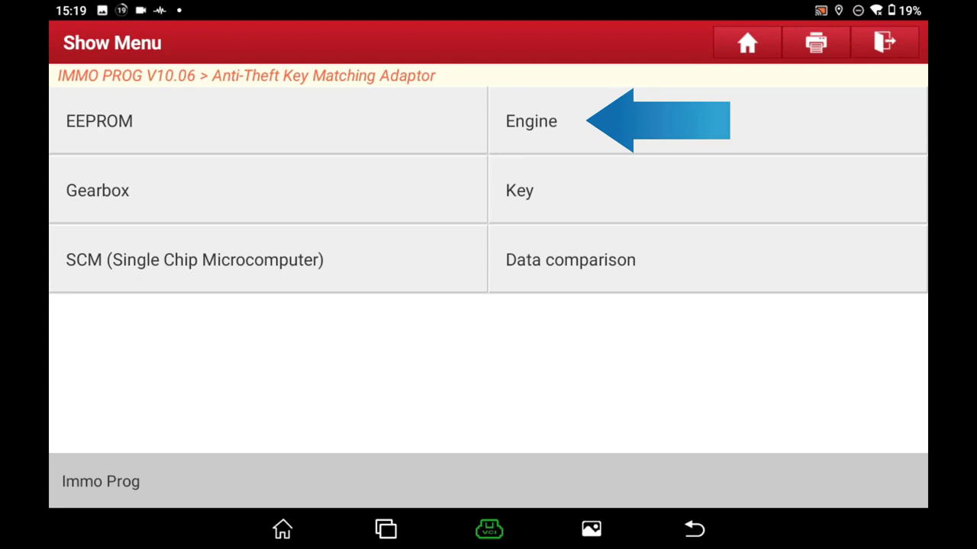
pyautogui.click(531, 121)
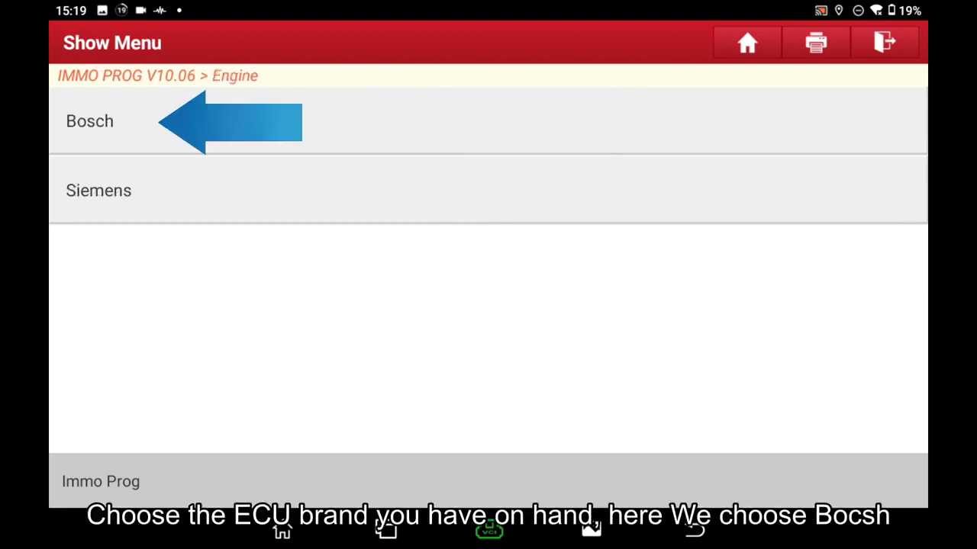
# Under Bosch, look up engine type MED17.5.25, then select TC1782 and read its bench-mode precautions.
pyautogui.click(89, 121)
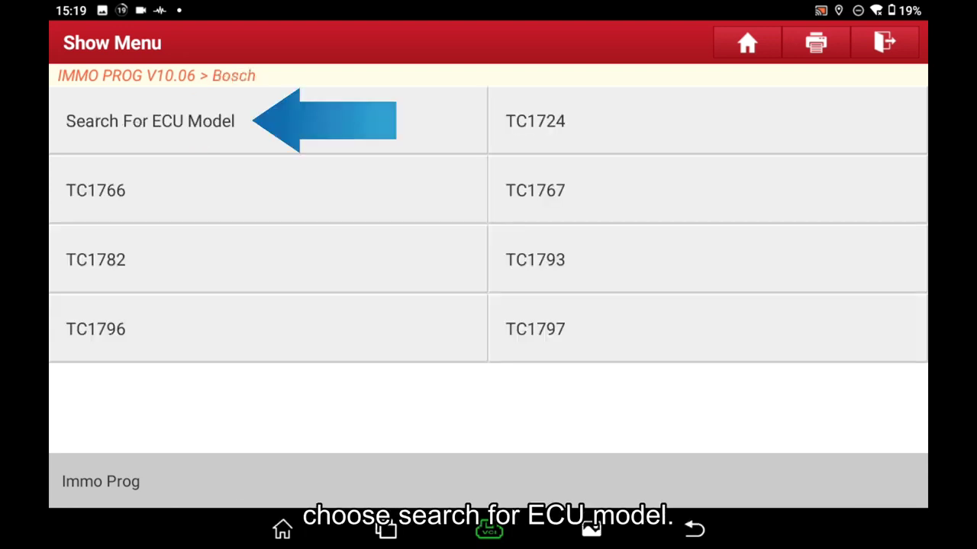
pyautogui.click(150, 121)
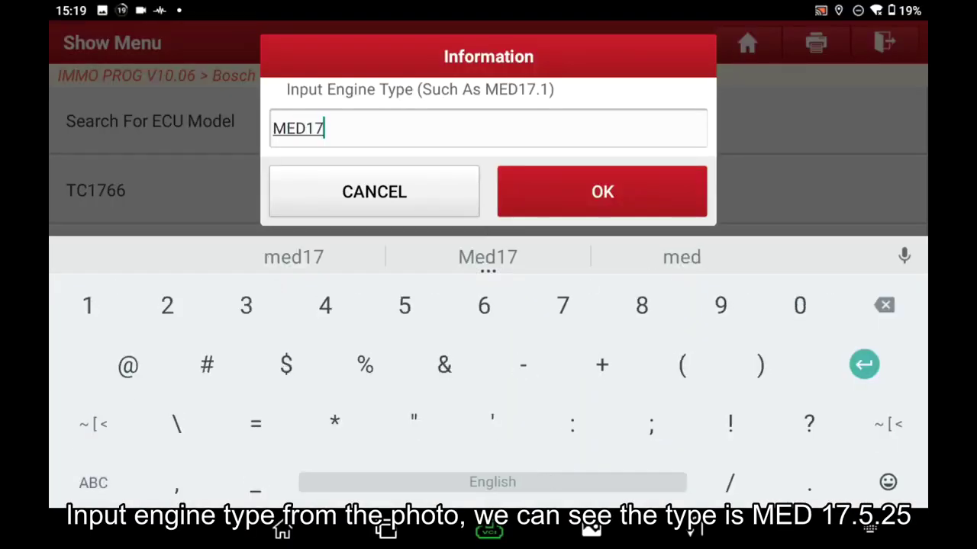
pyautogui.write('25')
pyautogui.click(602, 192)
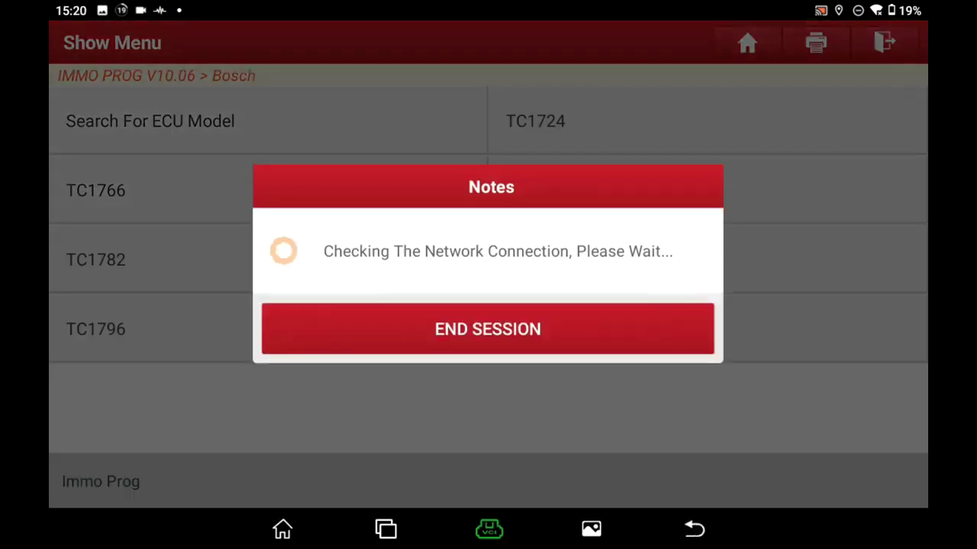
pyautogui.click(488, 336)
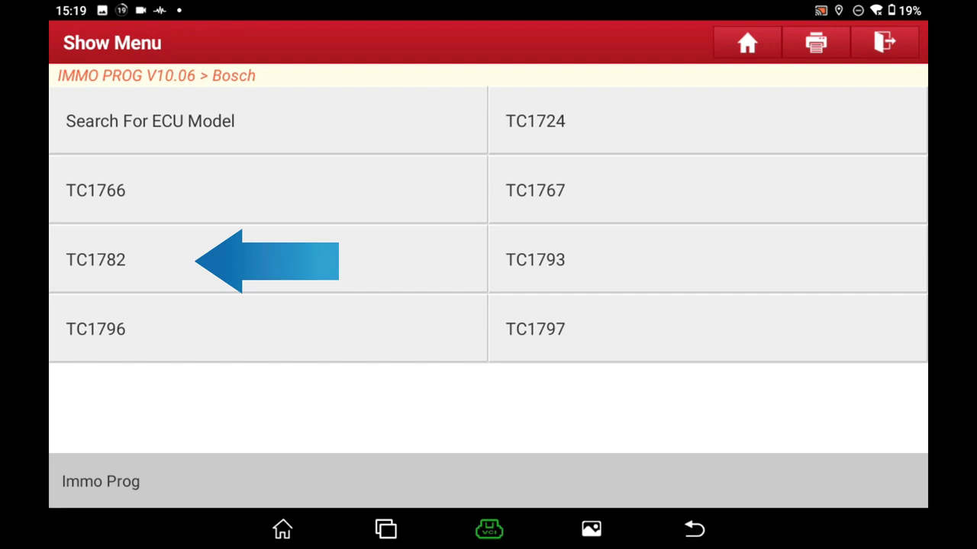
pyautogui.click(95, 259)
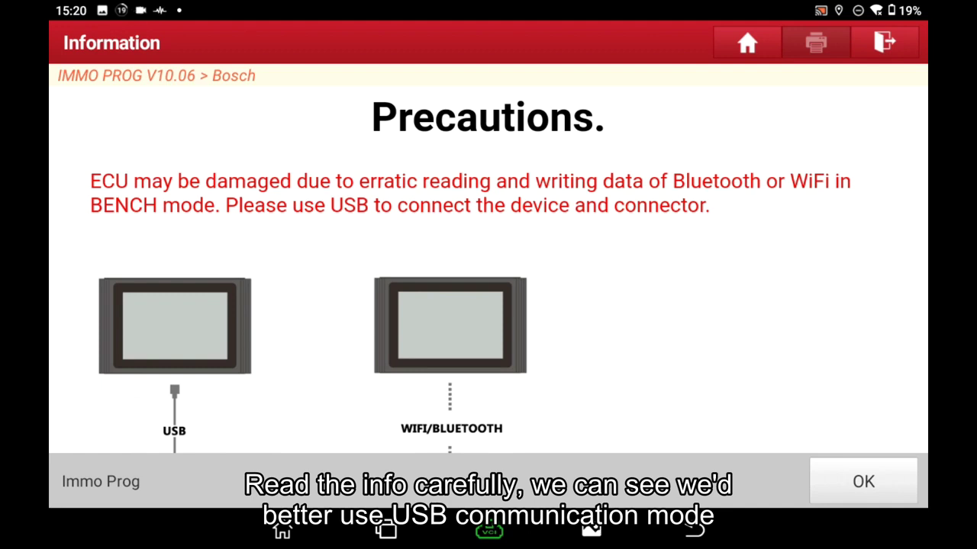
pyautogui.scroll(-3, 488, 267)
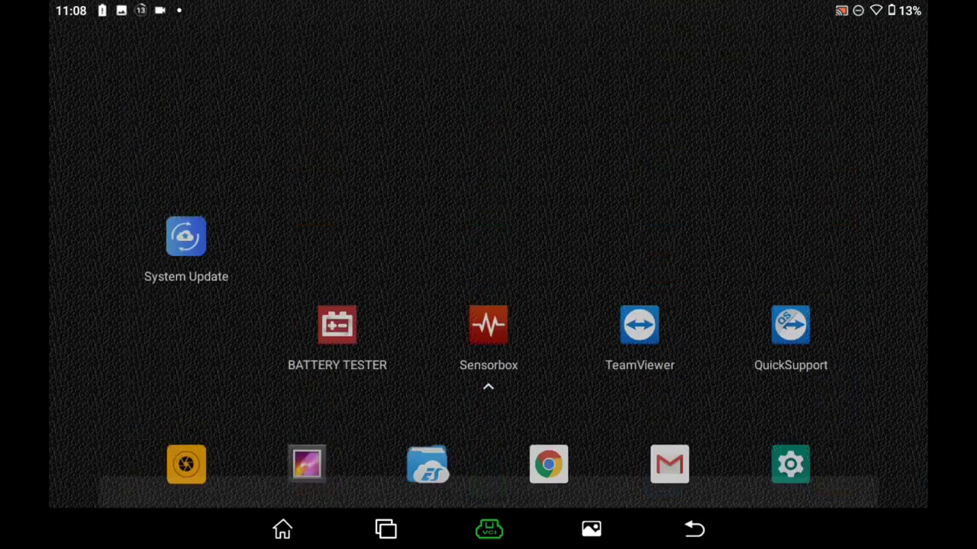
# Switch USB Switch on in the tablet's USB Management settings and go back home.
pyautogui.click(790, 464)
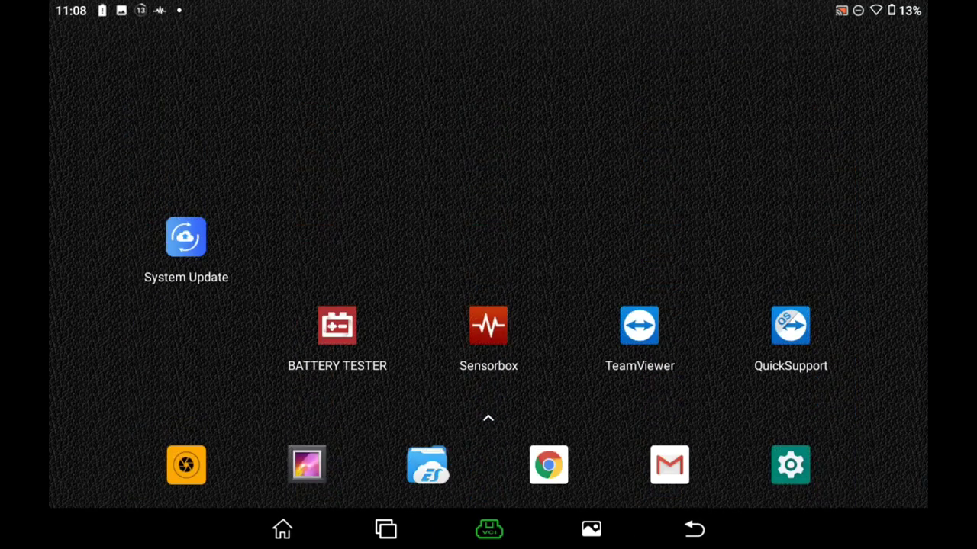
pyautogui.scroll(-10, 489, 265)
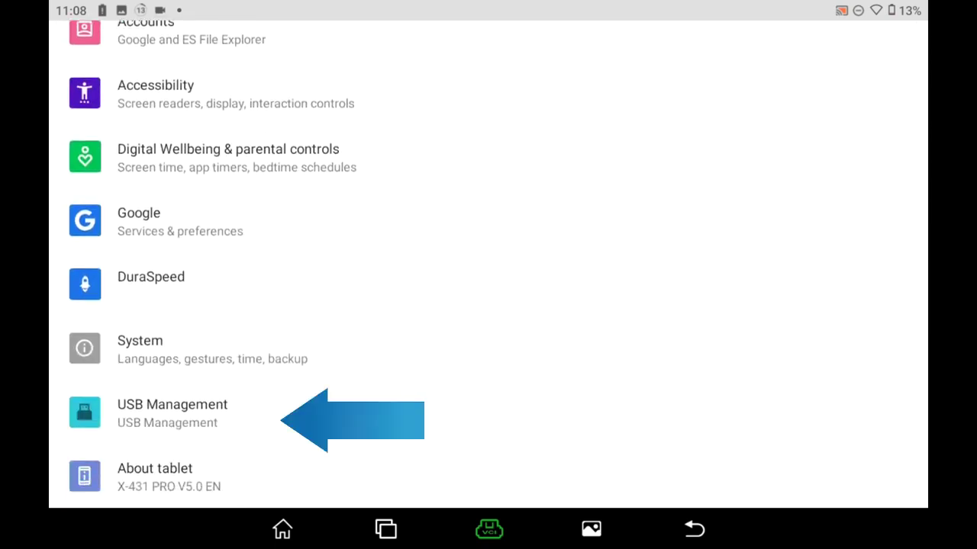
pyautogui.click(172, 413)
pyautogui.click(885, 121)
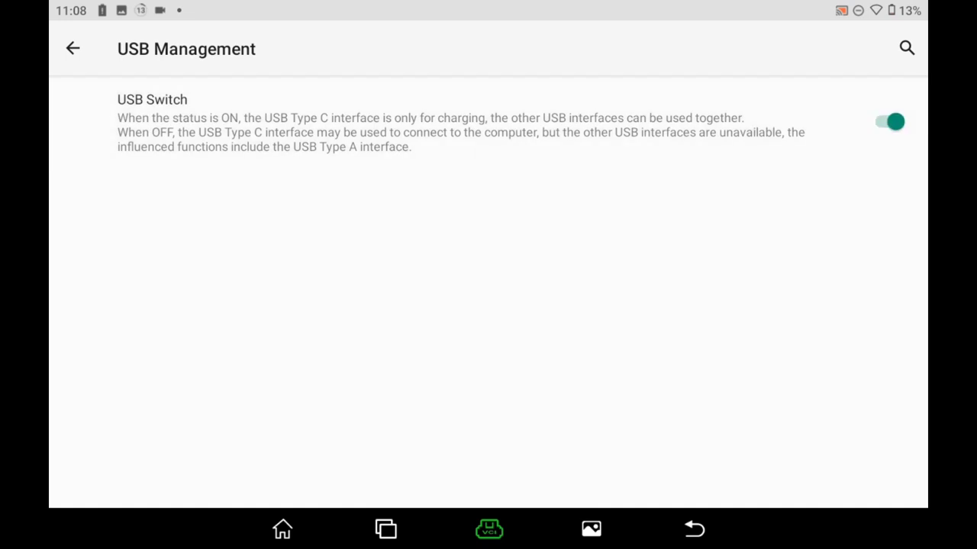
pyautogui.click(695, 529)
pyautogui.click(694, 529)
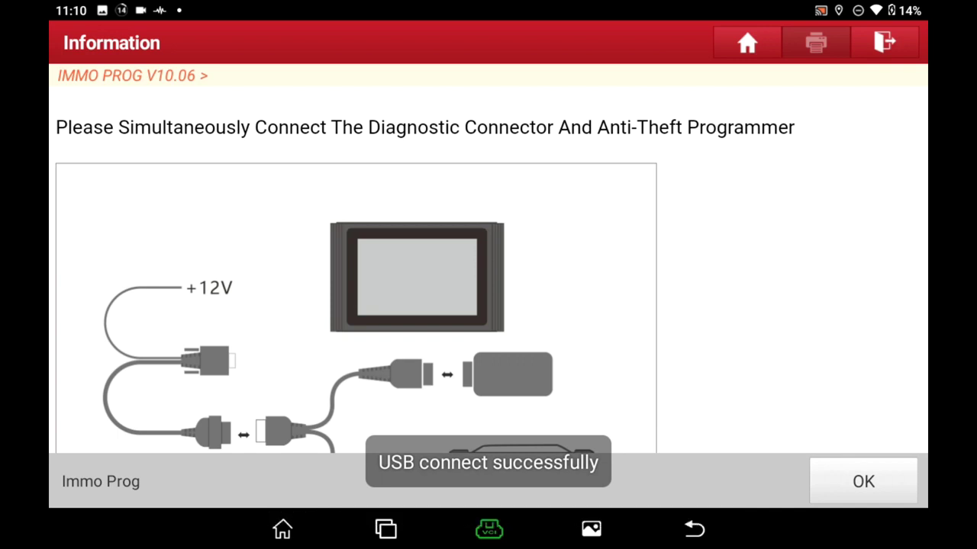
# Acknowledge the USB connection notice, go to Engine > Bosch > TC1782, and accept the precautions.
pyautogui.click(863, 481)
pyautogui.click(529, 119)
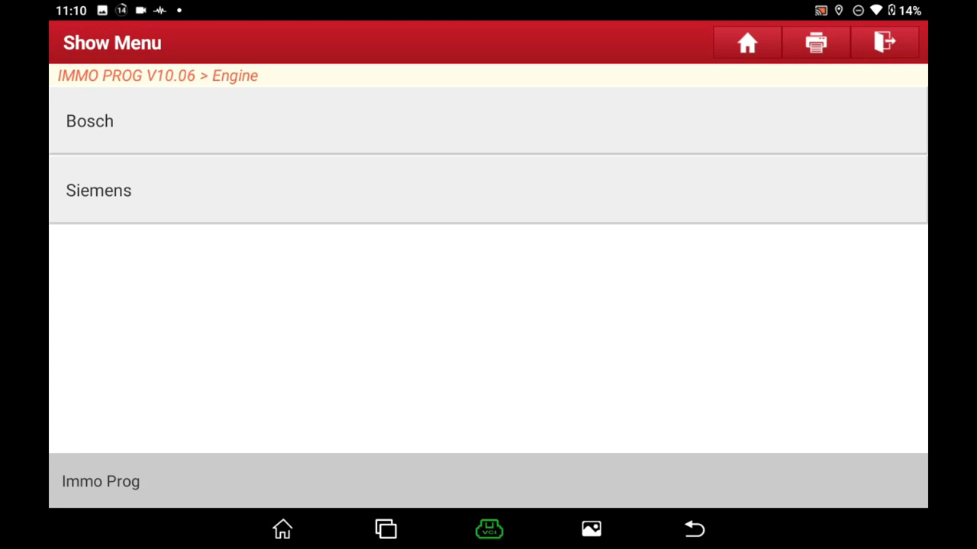
pyautogui.click(488, 121)
pyautogui.click(535, 121)
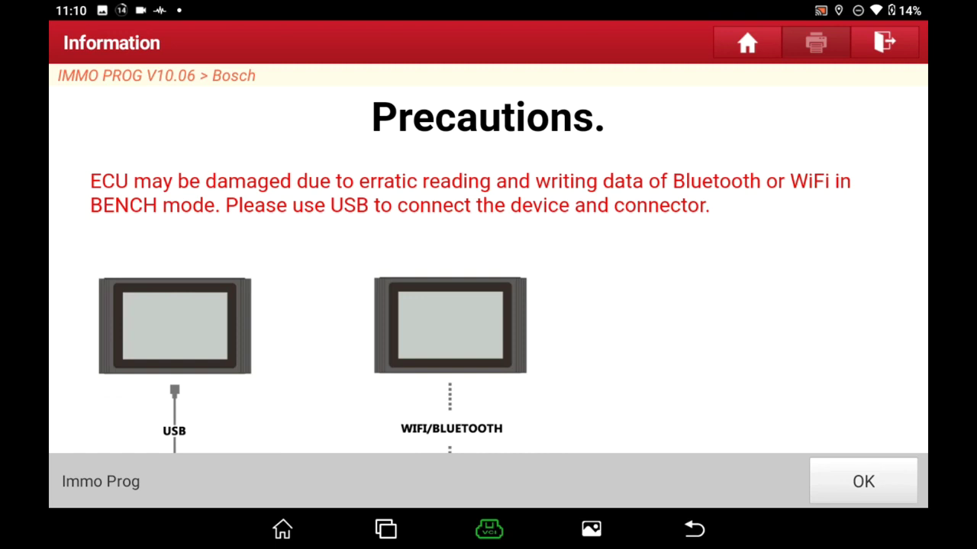
pyautogui.click(863, 482)
# Open the TC1782 wiring diagram.
pyautogui.click(584, 259)
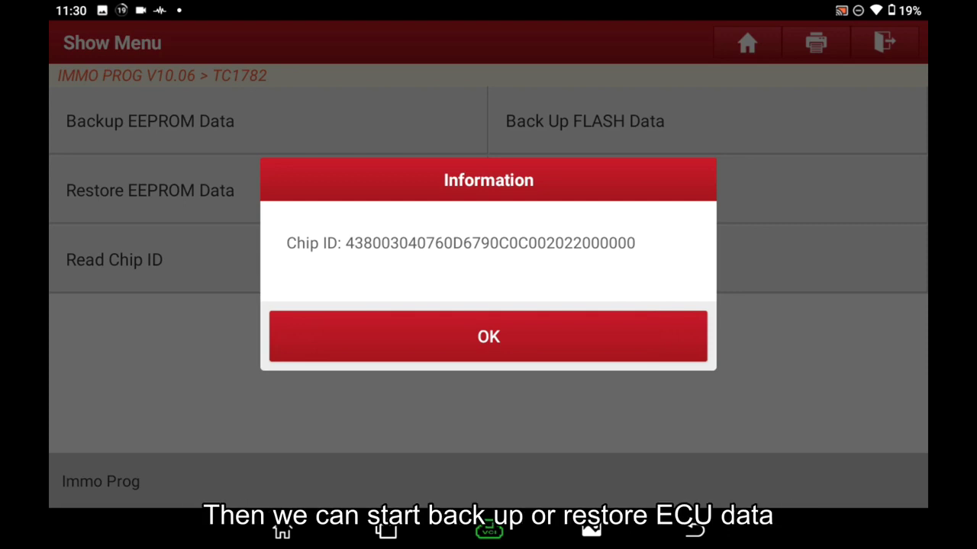
# Dismiss the chip ID message and back up the EEPROM as MED17.5.25Eeprom.bin.
pyautogui.click(489, 336)
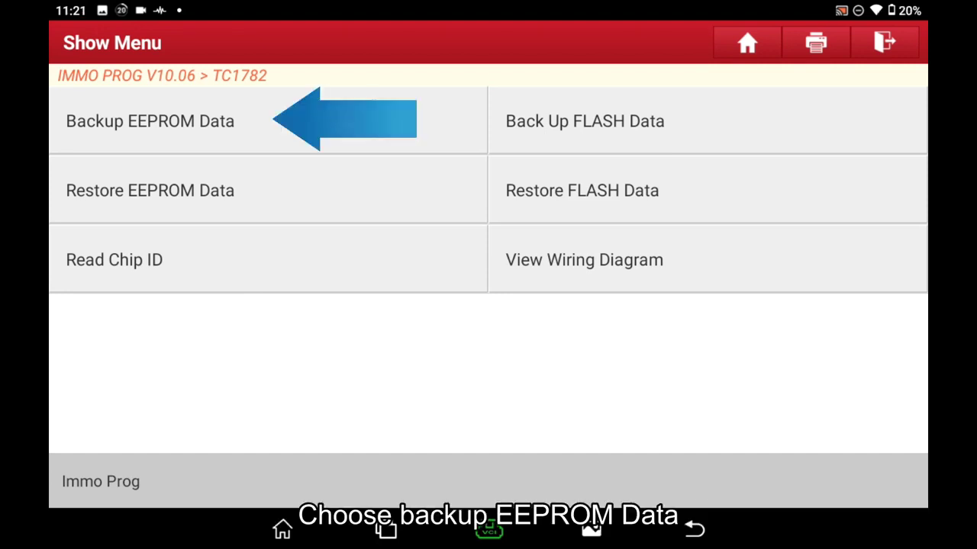
pyautogui.click(150, 121)
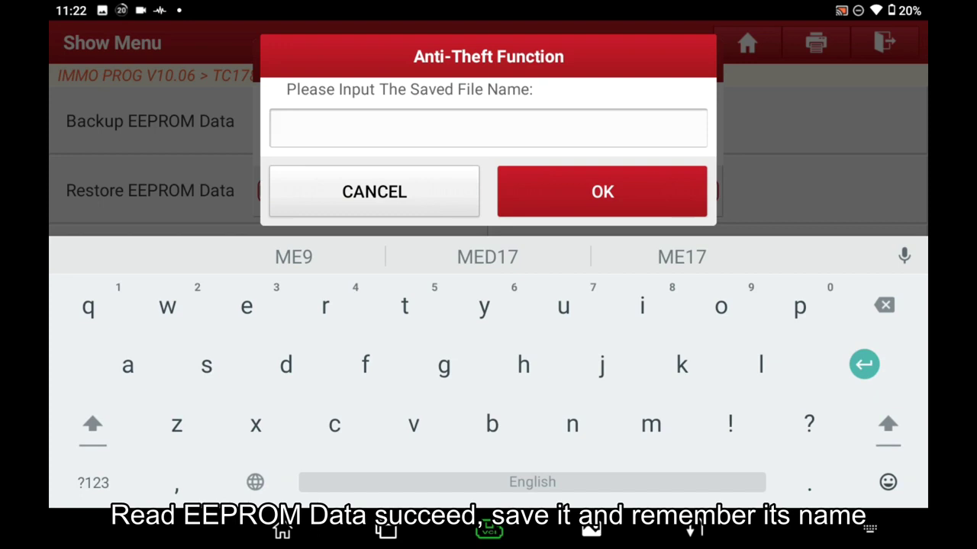
pyautogui.write('ME')
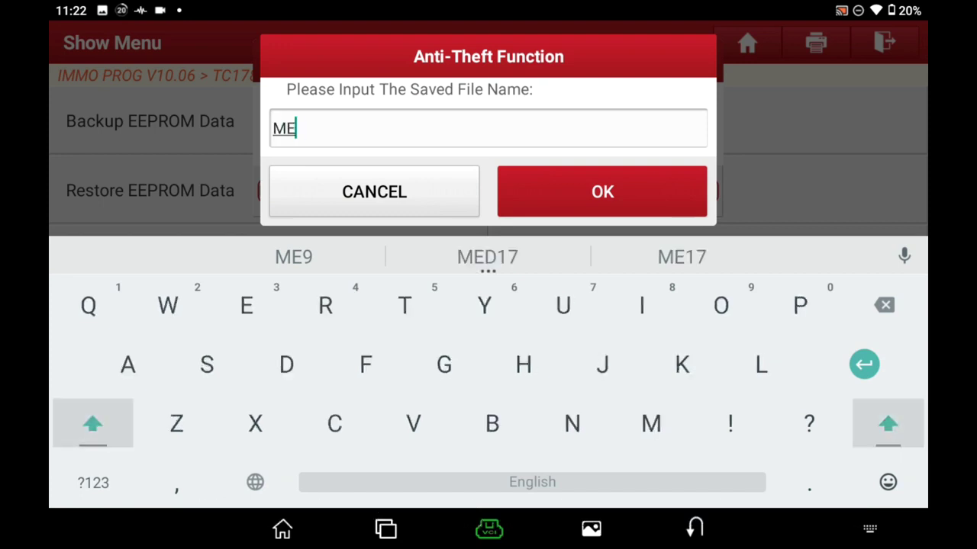
pyautogui.write('D17..')
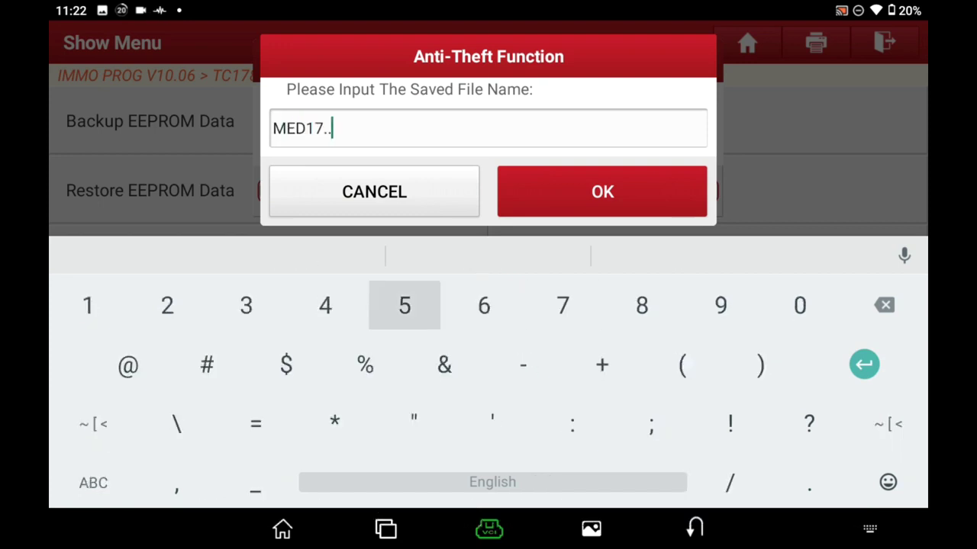
pyautogui.write('5.25')
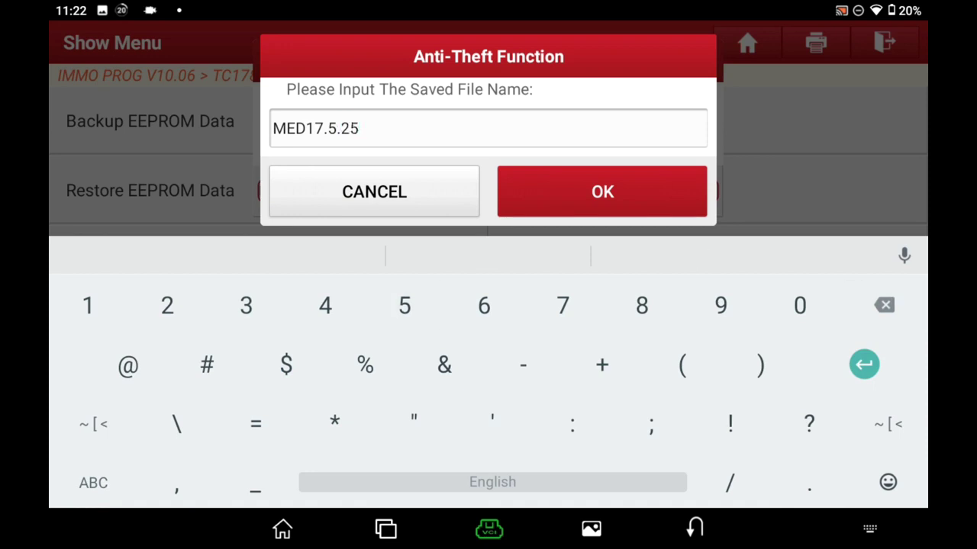
pyautogui.write('Eeprom')
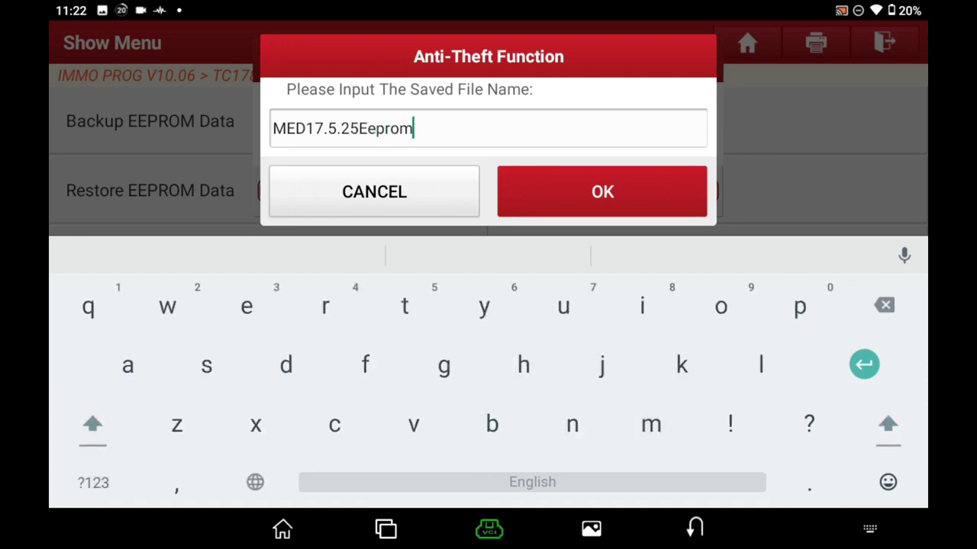
pyautogui.click(602, 191)
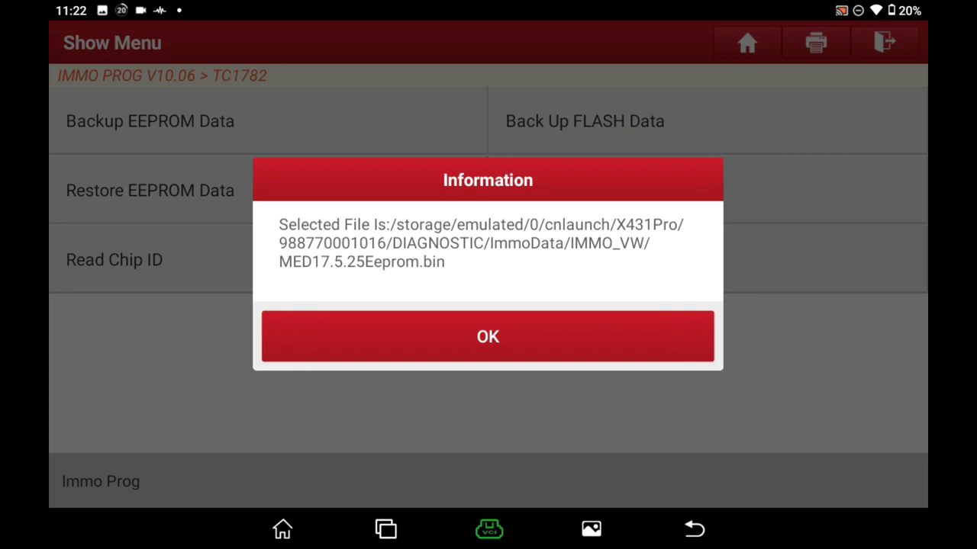
pyautogui.click(488, 336)
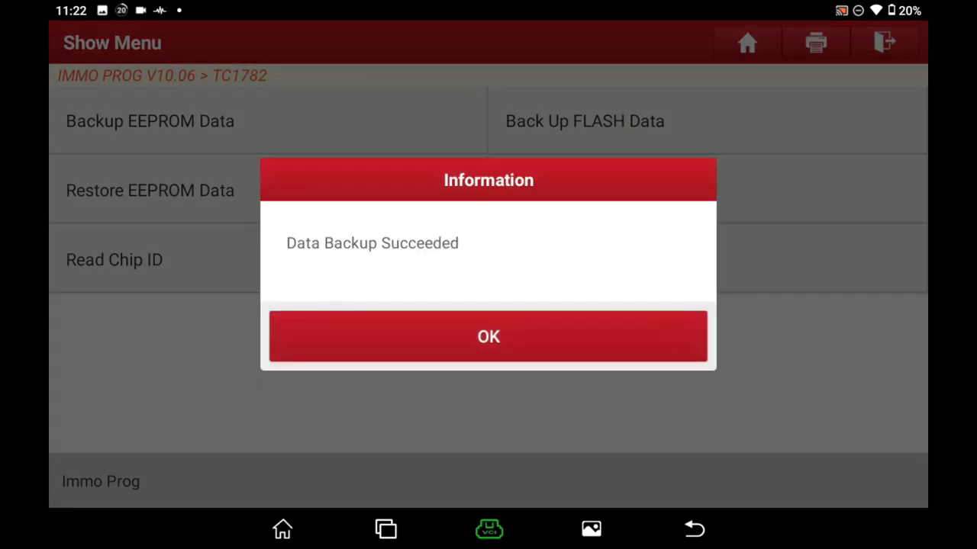
pyautogui.click(488, 337)
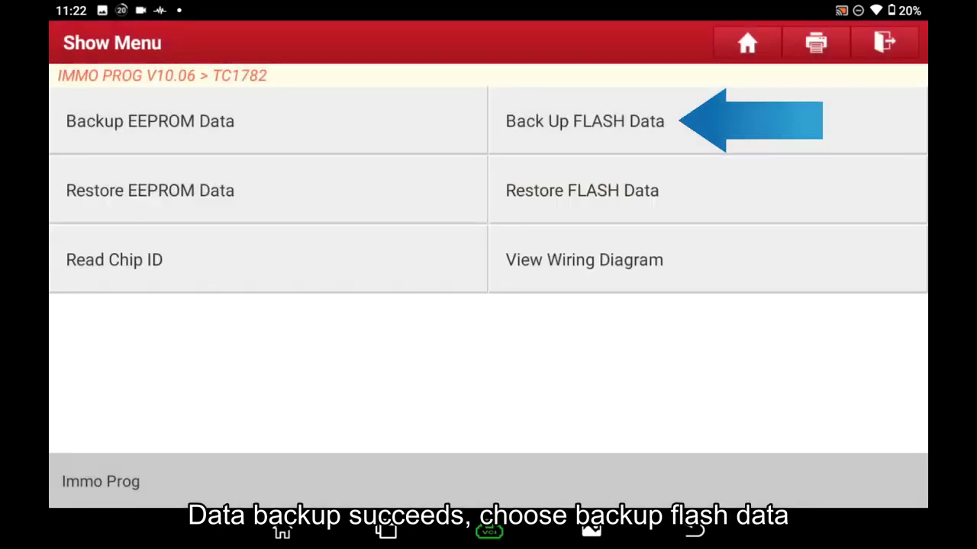
# Back up the FLASH data to Med17.5.25Flash.bin, accepting the USB advice and save path.
pyautogui.click(584, 121)
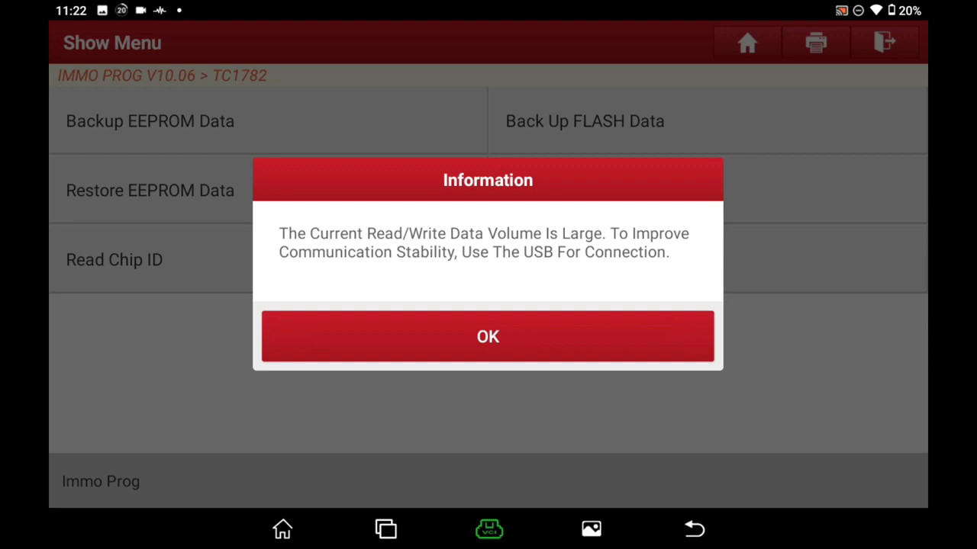
pyautogui.click(488, 336)
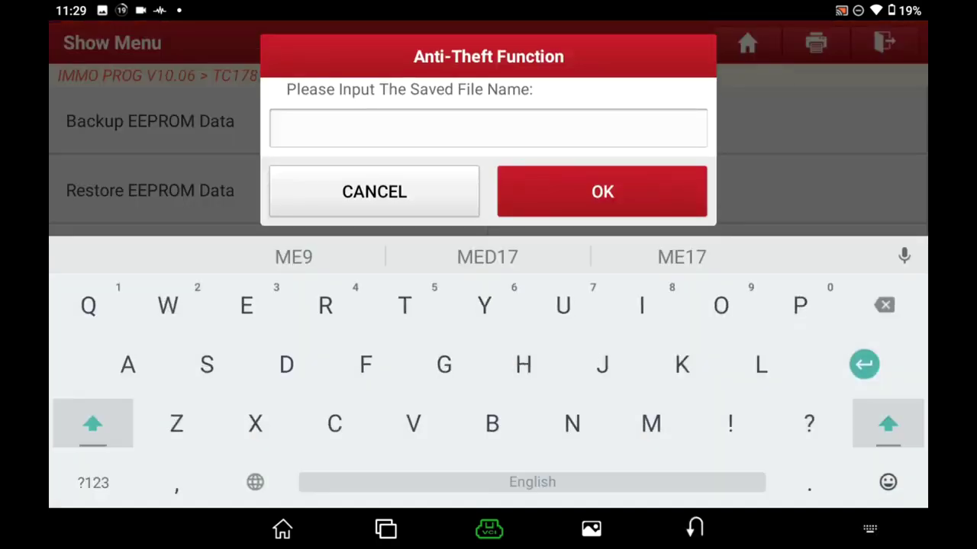
pyautogui.write('Med17.5')
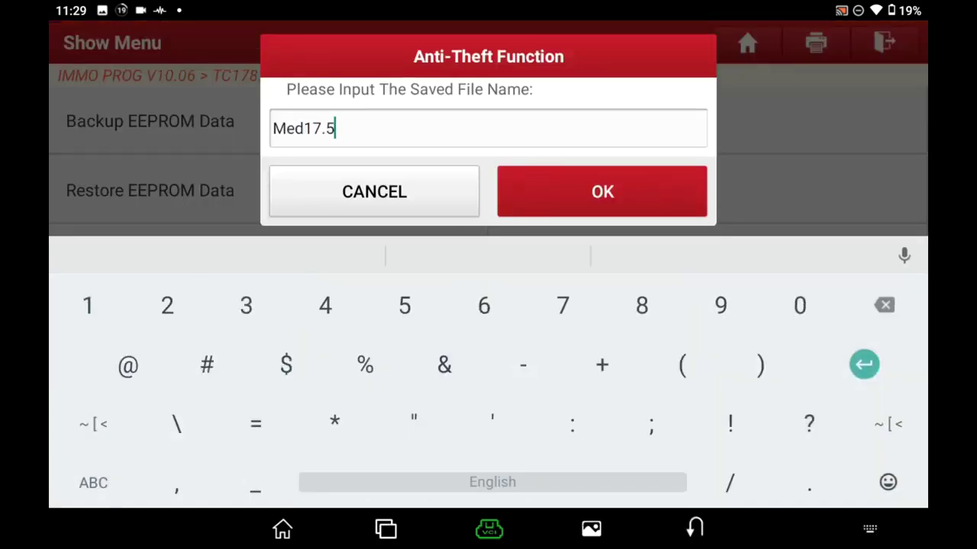
pyautogui.write('.25Flash')
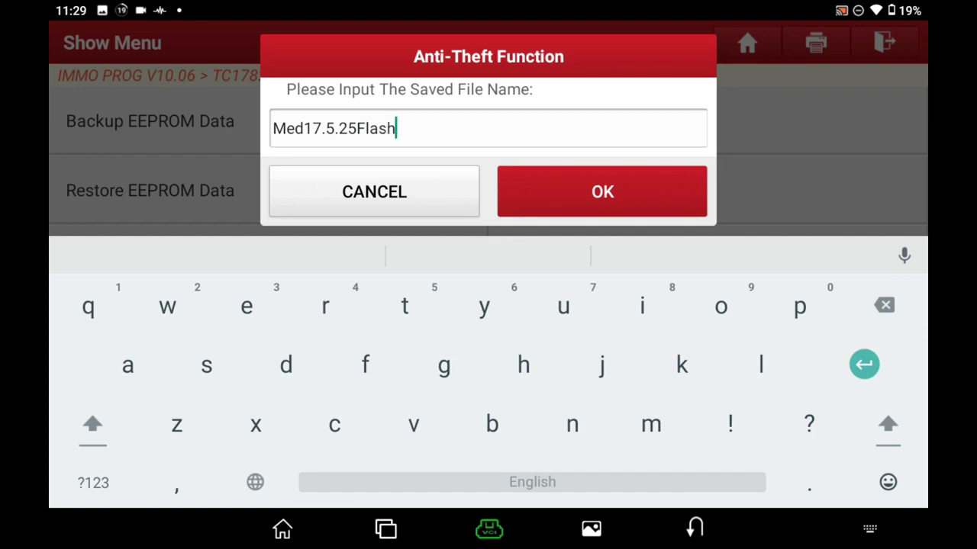
pyautogui.press('Return')
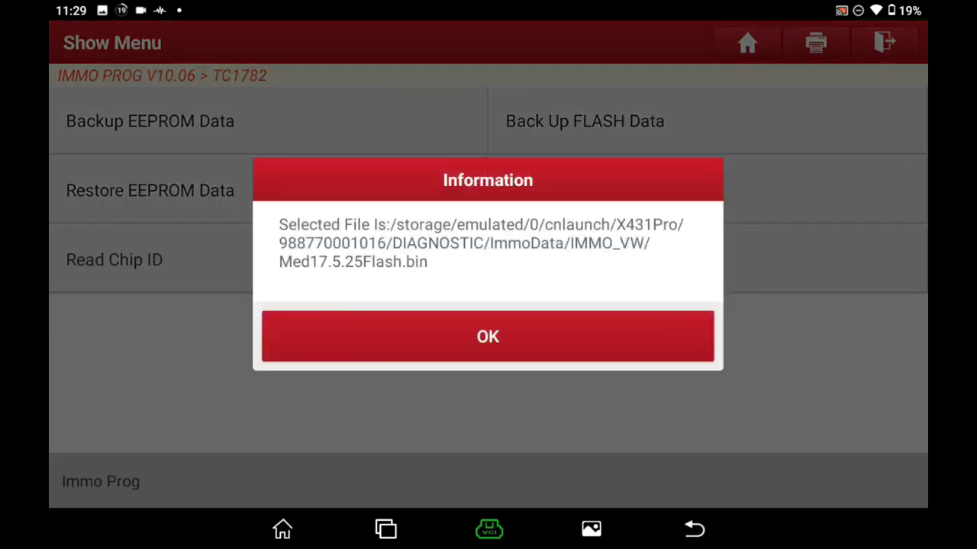
pyautogui.click(487, 336)
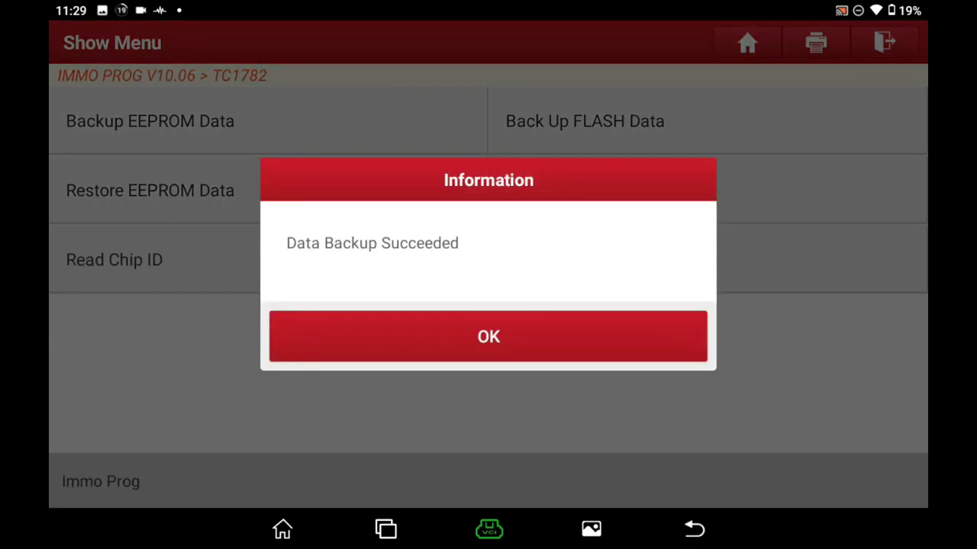
pyautogui.click(488, 336)
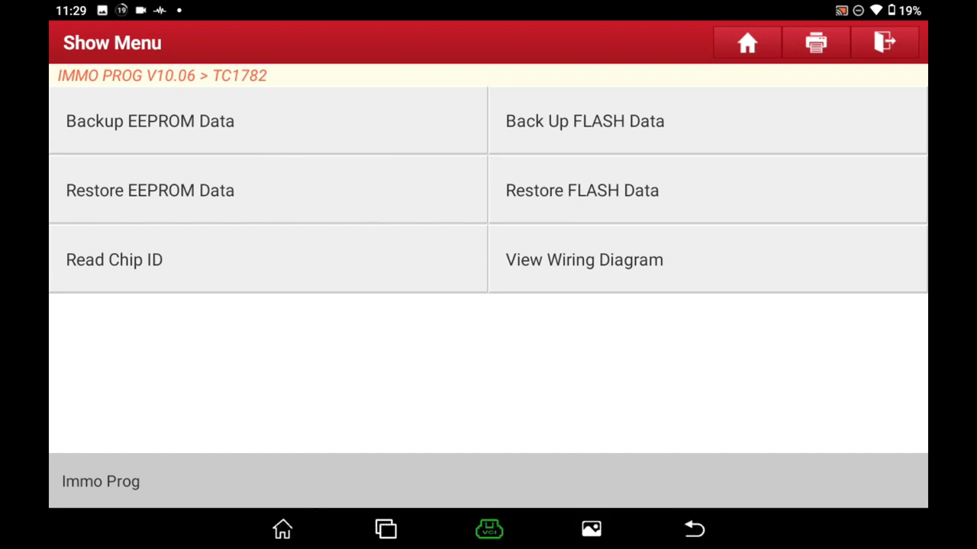
# Restore the EEPROM data from MED17.5.25Eeprom.bin and confirm the success message.
pyautogui.click(149, 190)
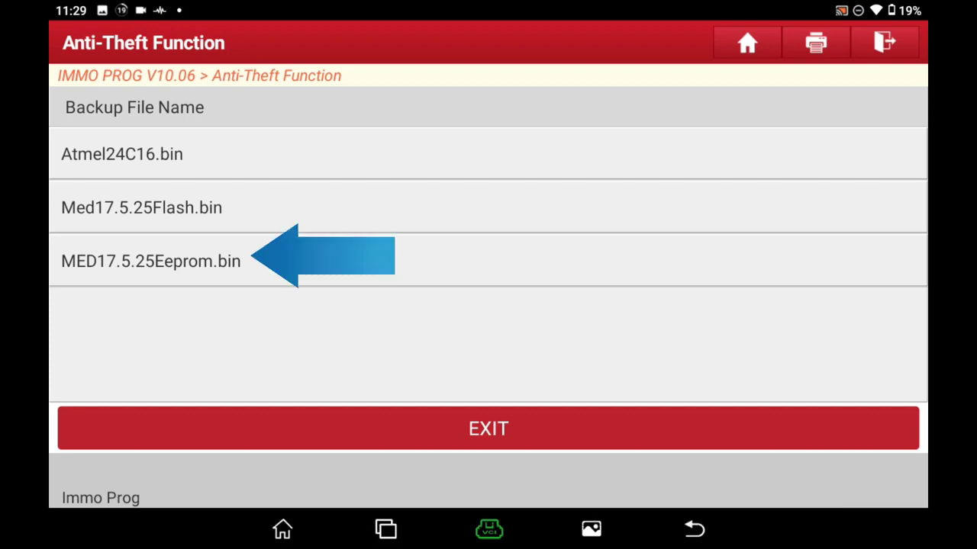
pyautogui.click(150, 261)
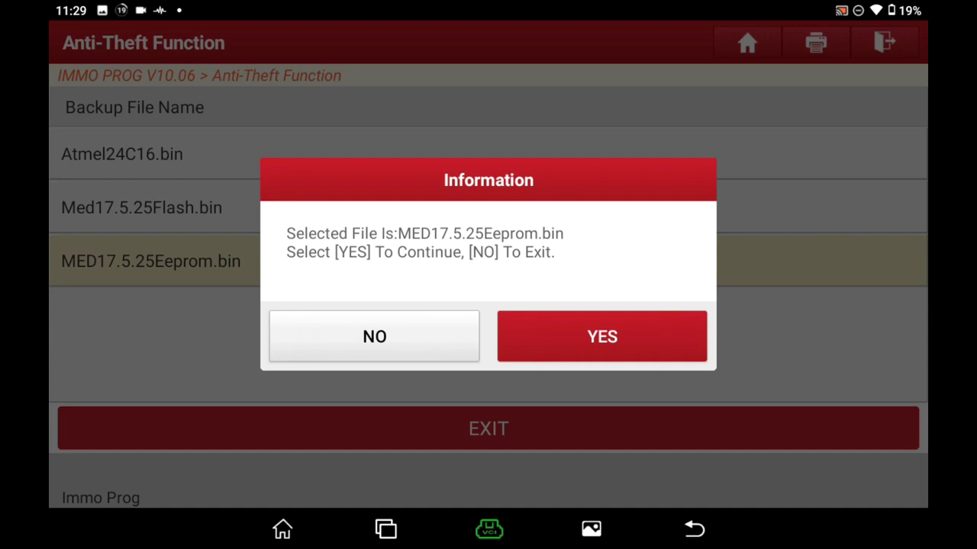
pyautogui.click(602, 336)
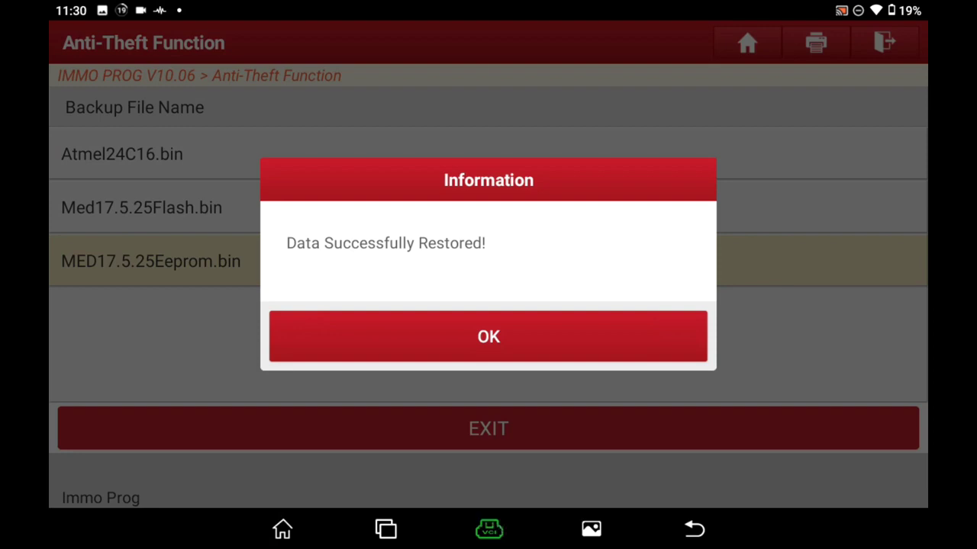
pyautogui.click(488, 337)
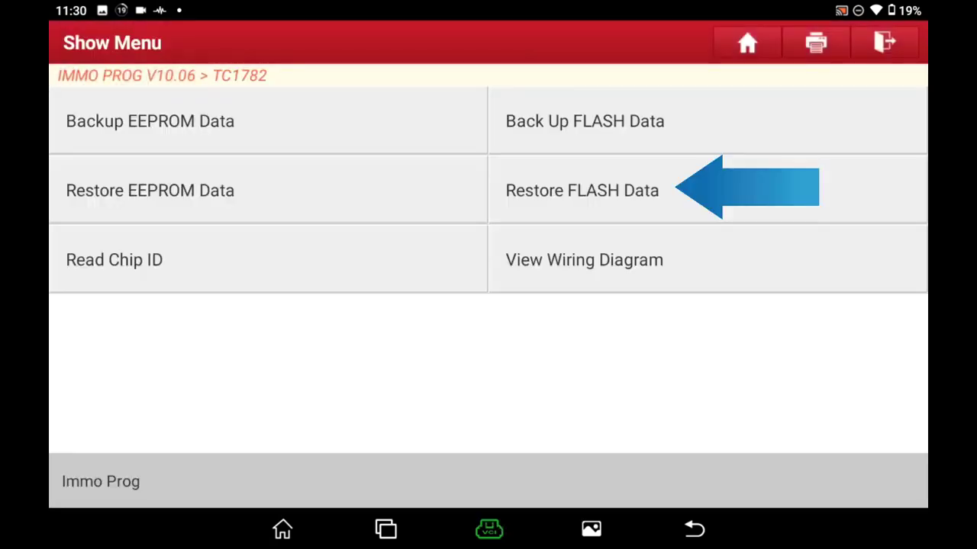
# Start Restore FLASH Data, decline the EEPROM file, and restore from Med17.5.25Flash.bin.
pyautogui.click(581, 190)
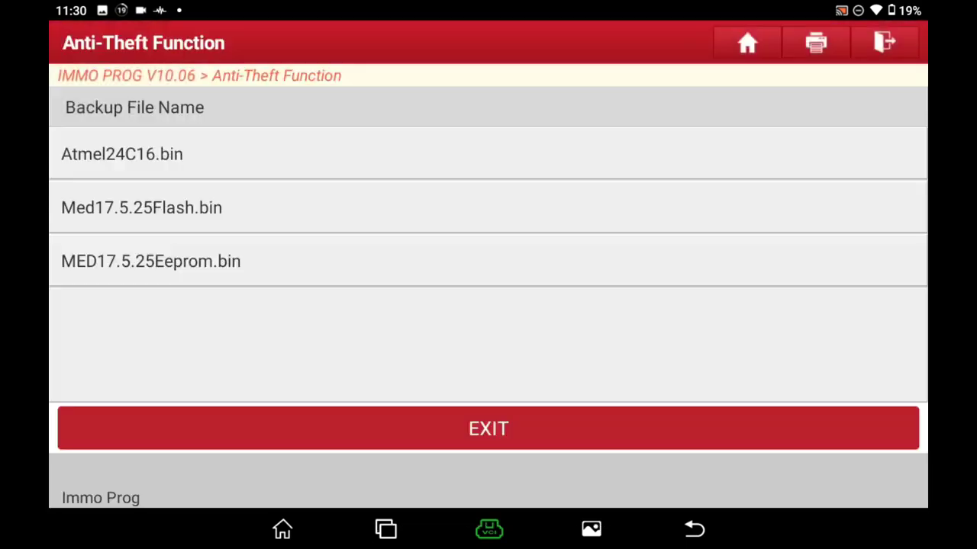
pyautogui.click(150, 261)
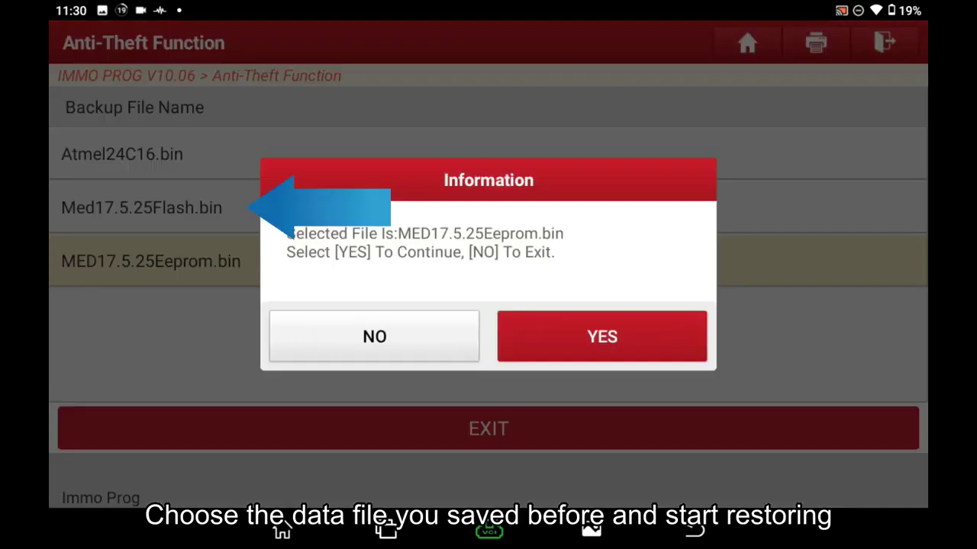
pyautogui.click(374, 336)
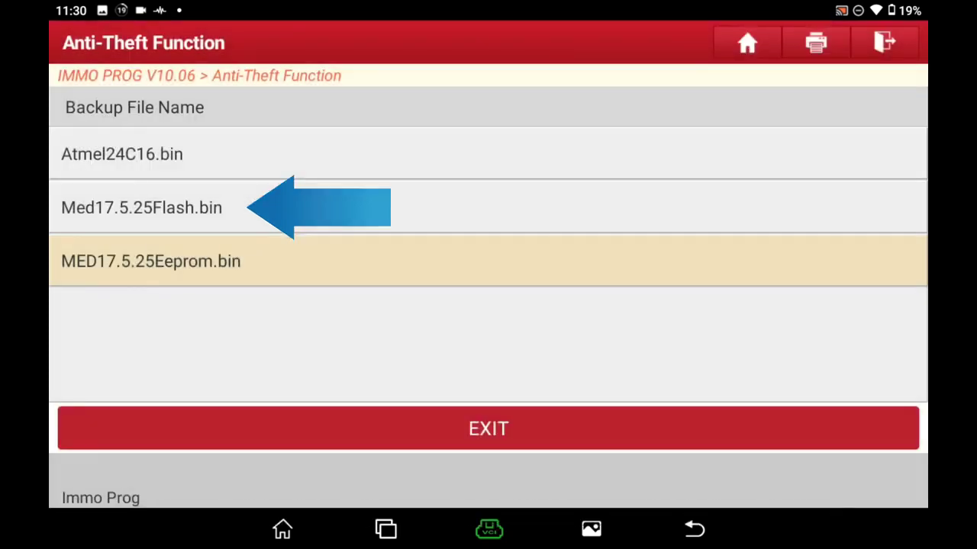
pyautogui.click(141, 207)
pyautogui.click(602, 337)
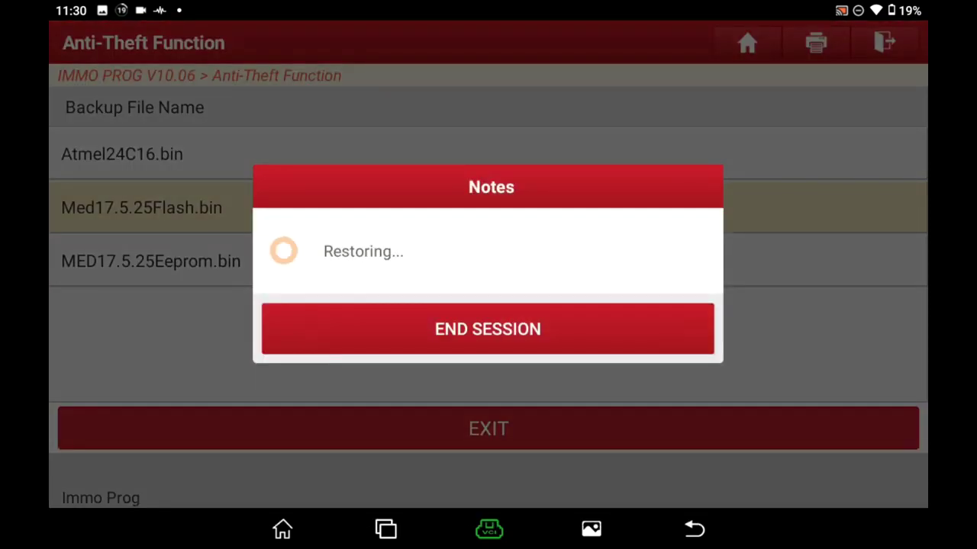